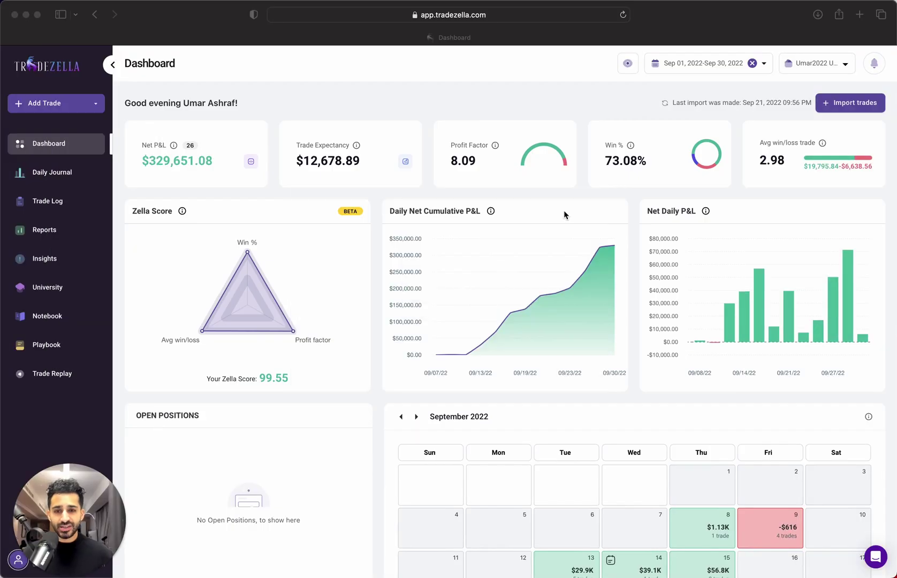
# - Open Trade Replay, dismiss the tip, and show the Recent Trades list
pyautogui.click(66, 374)
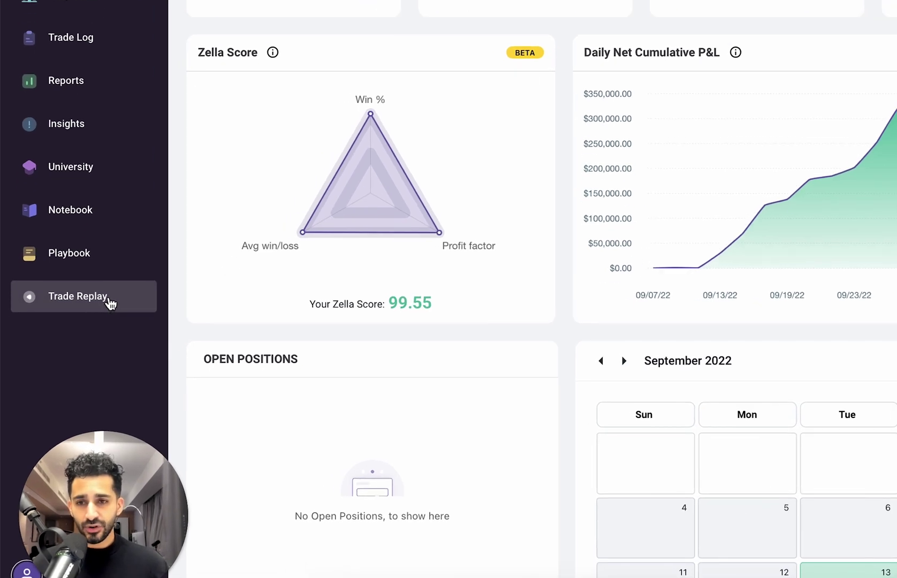
pyautogui.click(109, 303)
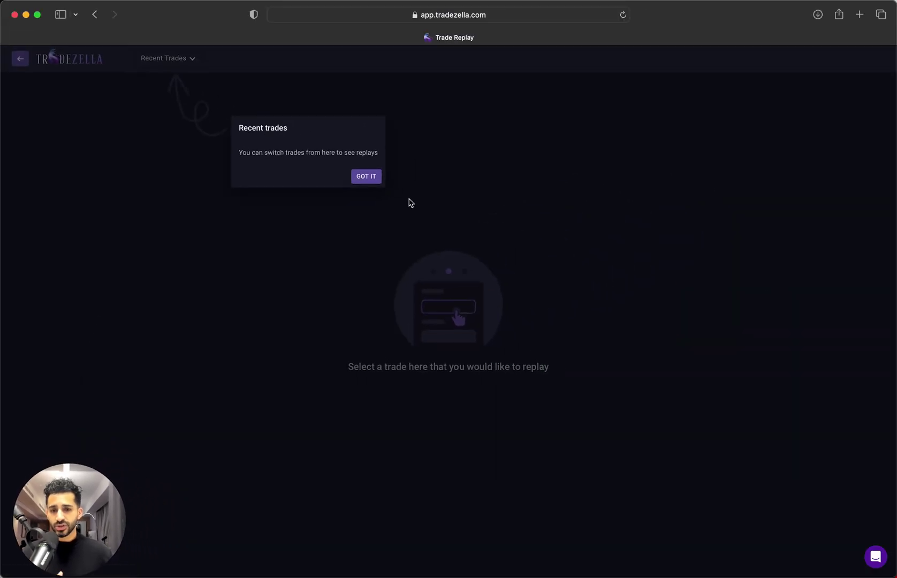
pyautogui.click(364, 177)
pyautogui.click(196, 63)
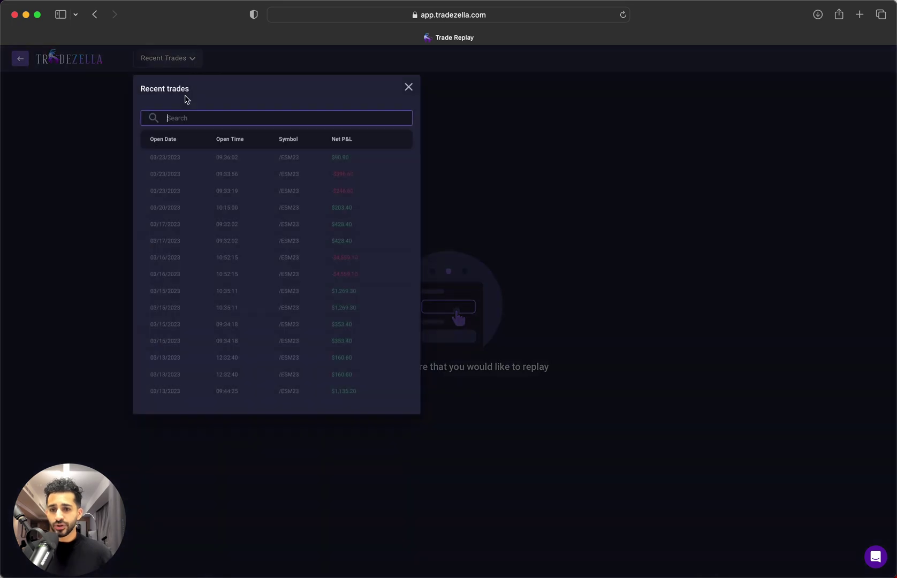
# - Load older trades and replay the 12/29/2022 11:55:15 SPY trade
pyautogui.scroll(-5, 338, 363)
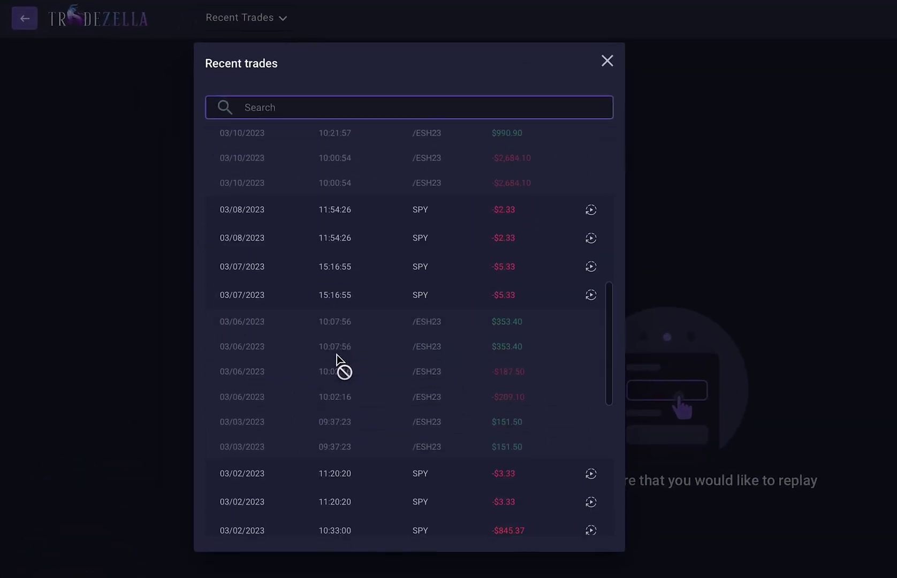
pyautogui.scroll(-5, 336, 355)
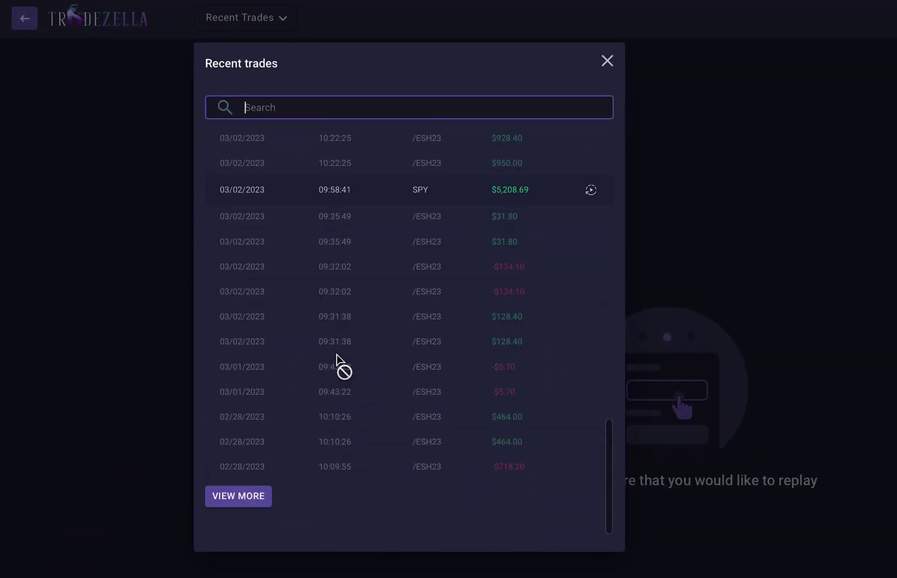
pyautogui.click(243, 529)
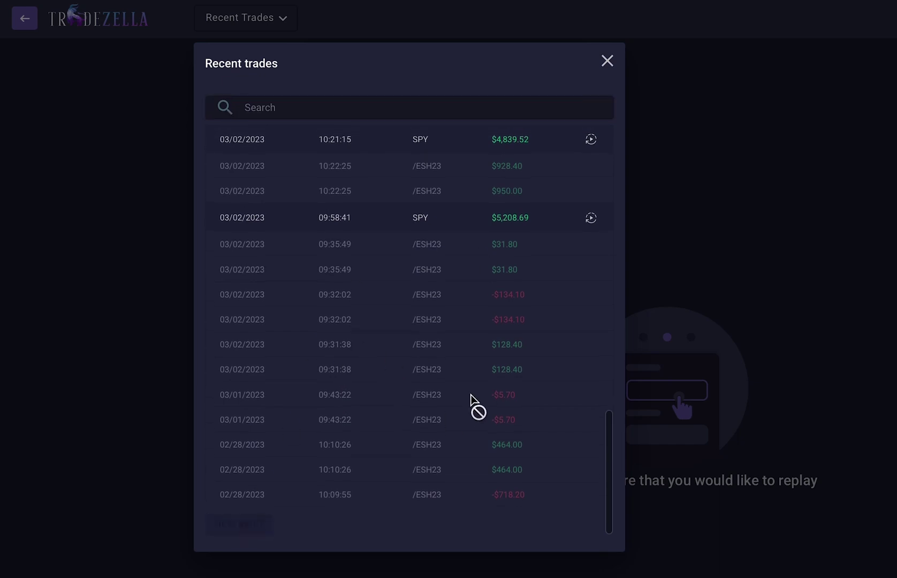
pyautogui.scroll(-3, 471, 401)
pyautogui.scroll(-5, 471, 401)
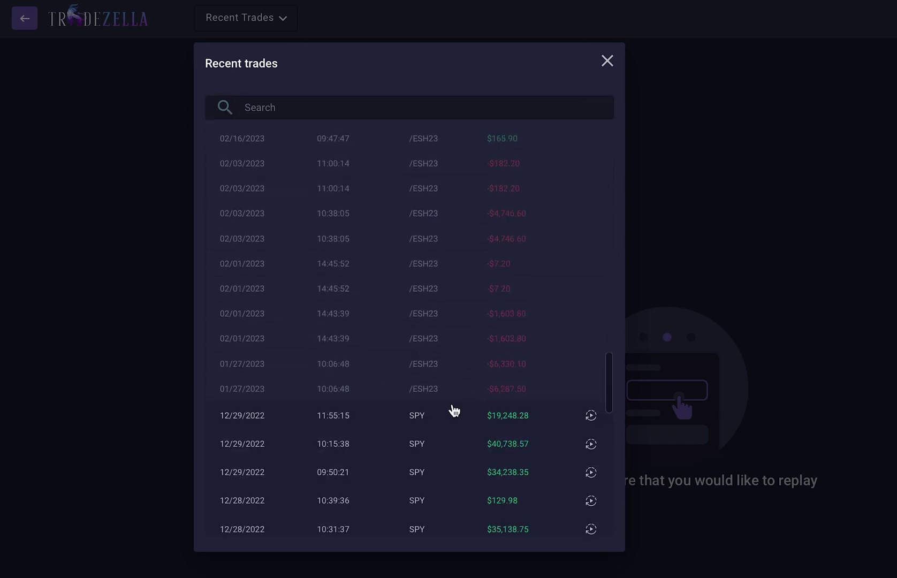
pyautogui.scroll(-2, 409, 423)
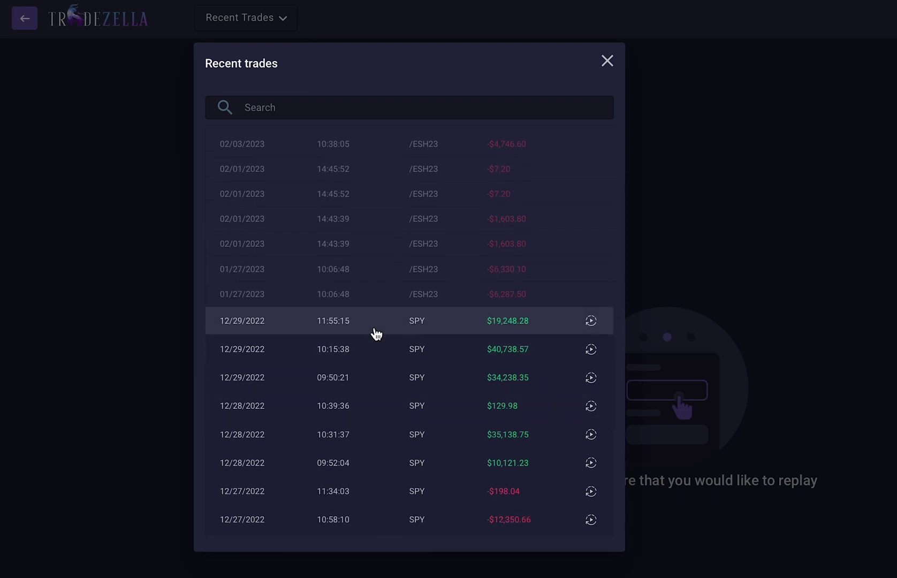
pyautogui.click(376, 333)
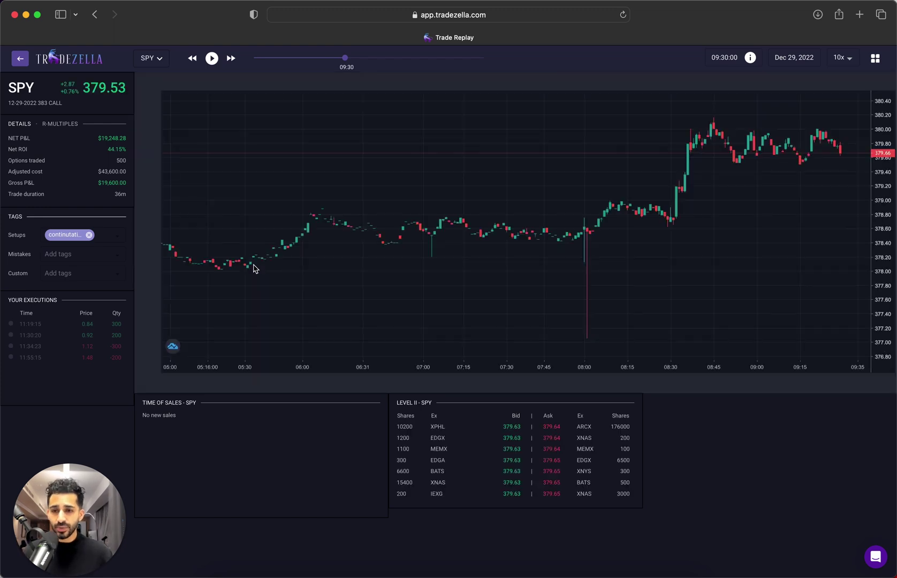
# - Leave room after 09:30 on the SPY chart and play the replay at 10x speed
pyautogui.moveTo(694, 224); pyautogui.dragTo(467, 230)
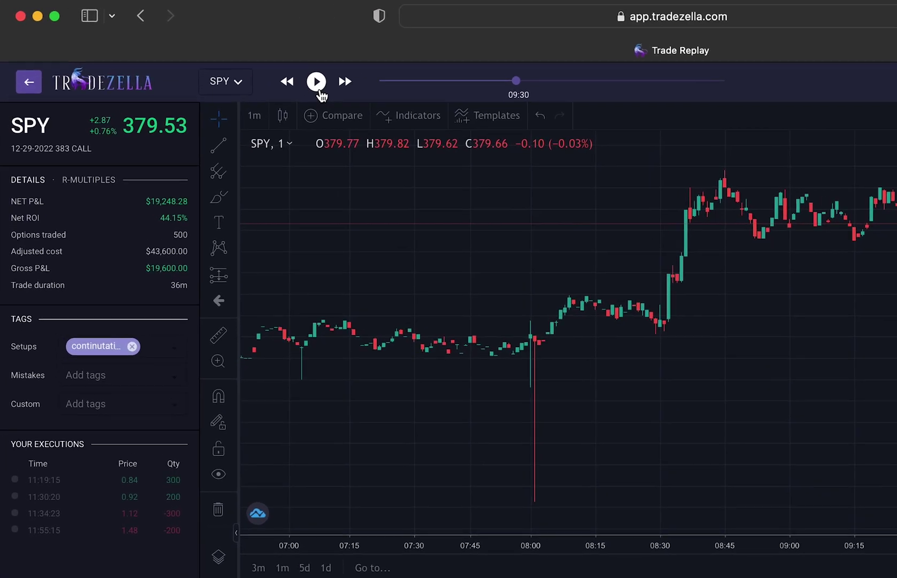
pyautogui.click(317, 83)
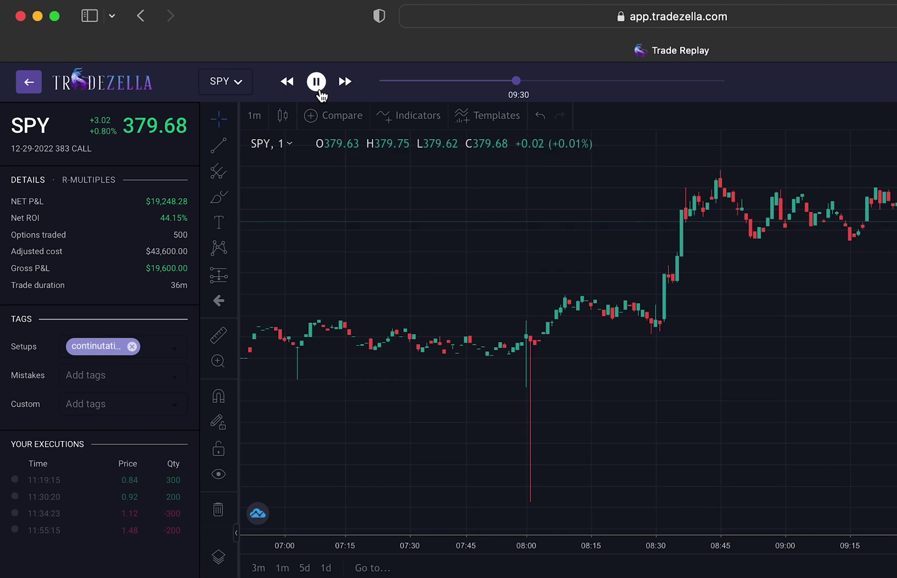
pyautogui.click(321, 86)
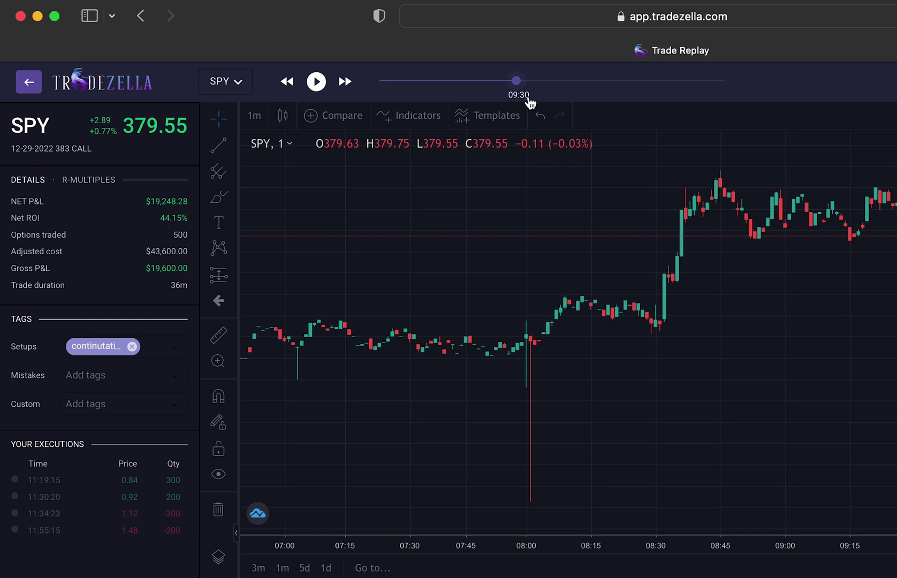
pyautogui.click(317, 83)
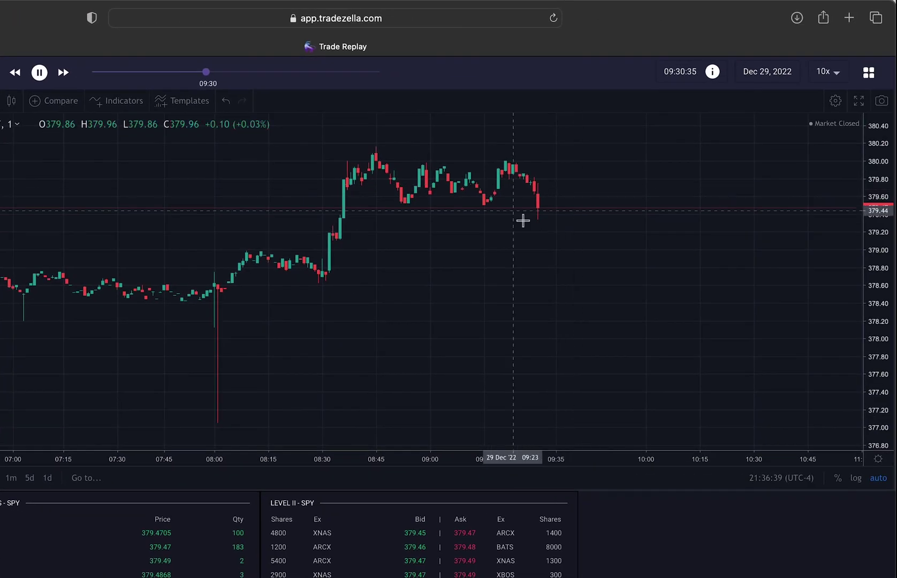
pyautogui.click(836, 83)
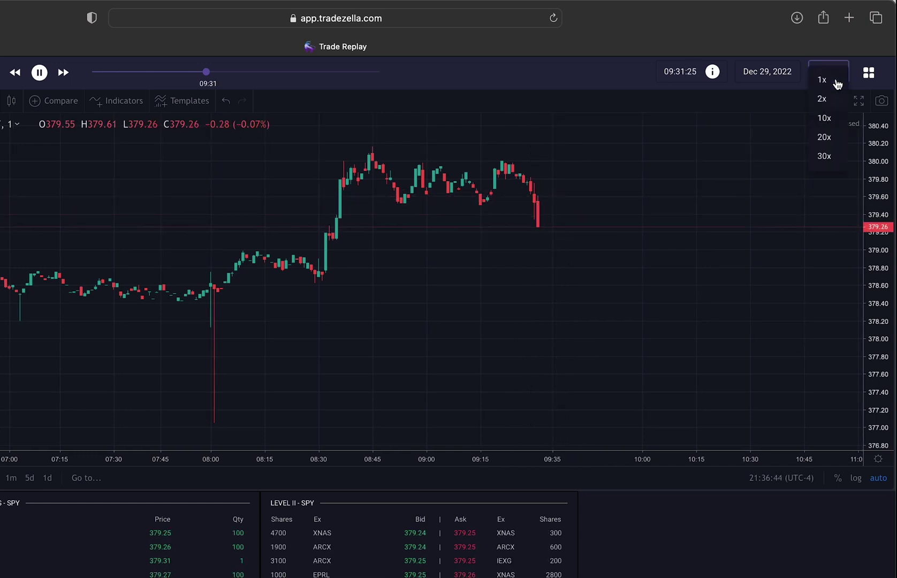
# - Pause the replay and add a second chart showing QQQ beside SPY
pyautogui.click(869, 73)
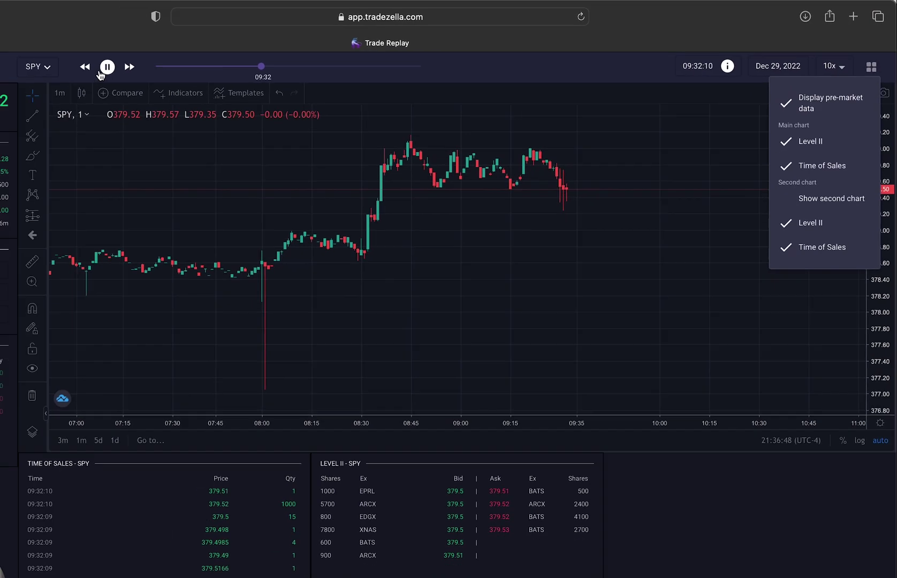
pyautogui.click(211, 59)
pyautogui.click(872, 60)
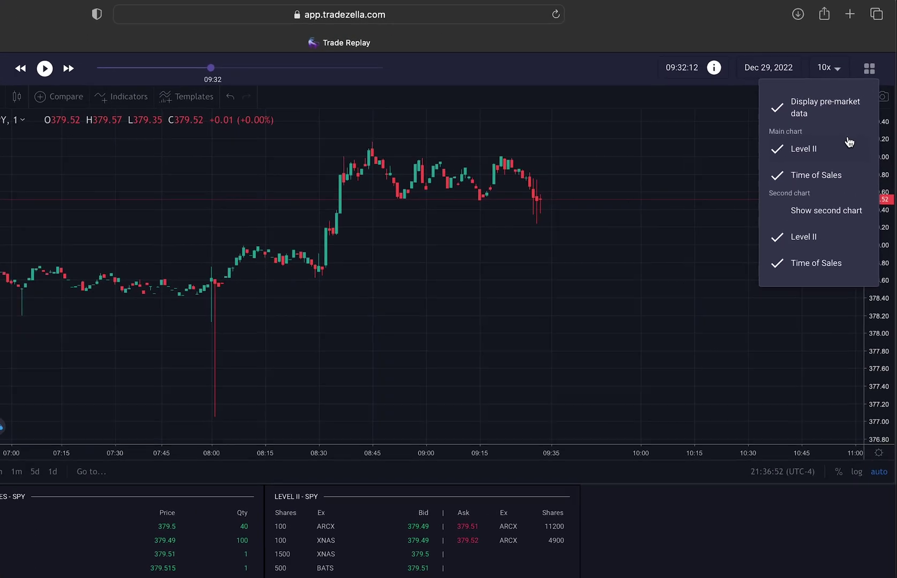
pyautogui.click(835, 210)
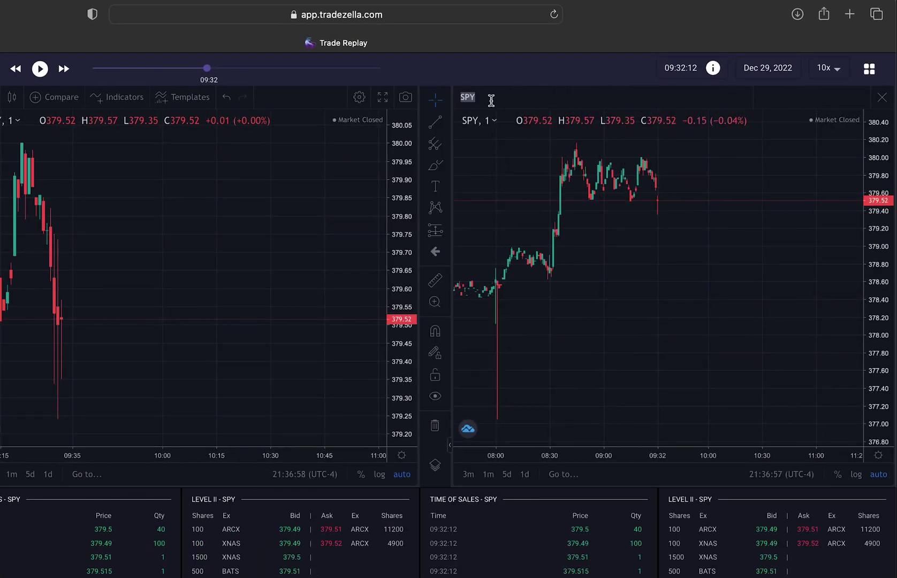
pyautogui.write('QQQ')
pyautogui.press('Return')
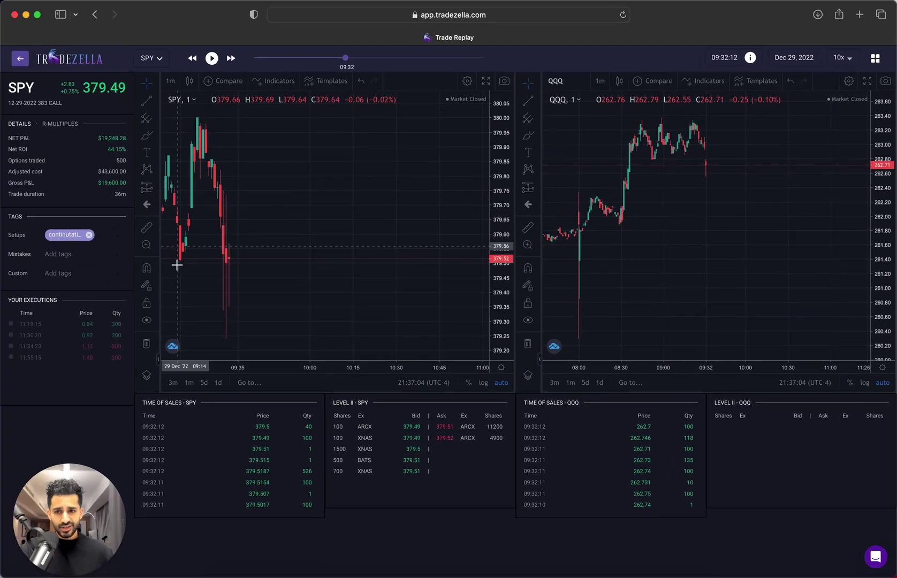
pyautogui.click(600, 82)
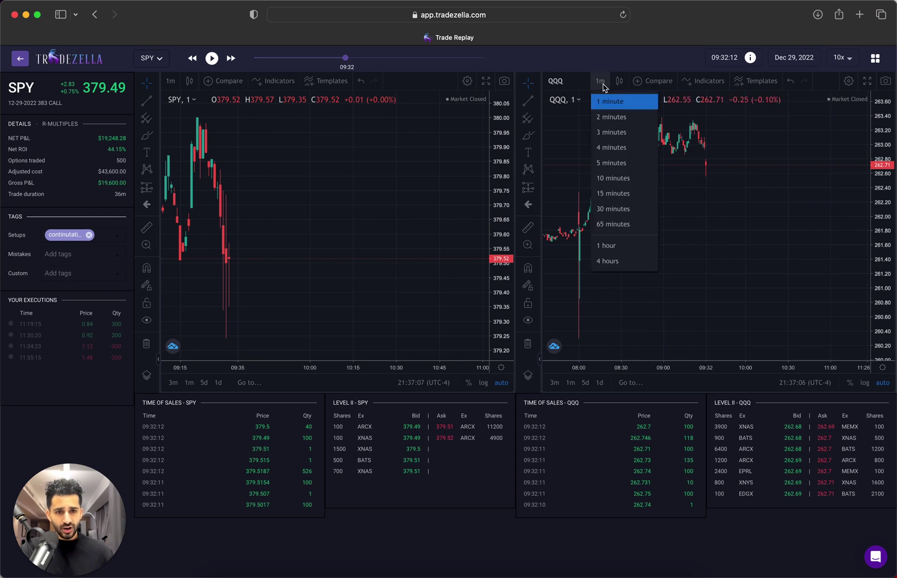
# - Switch the QQQ chart from 1-minute to 5-minute candles
pyautogui.click(612, 163)
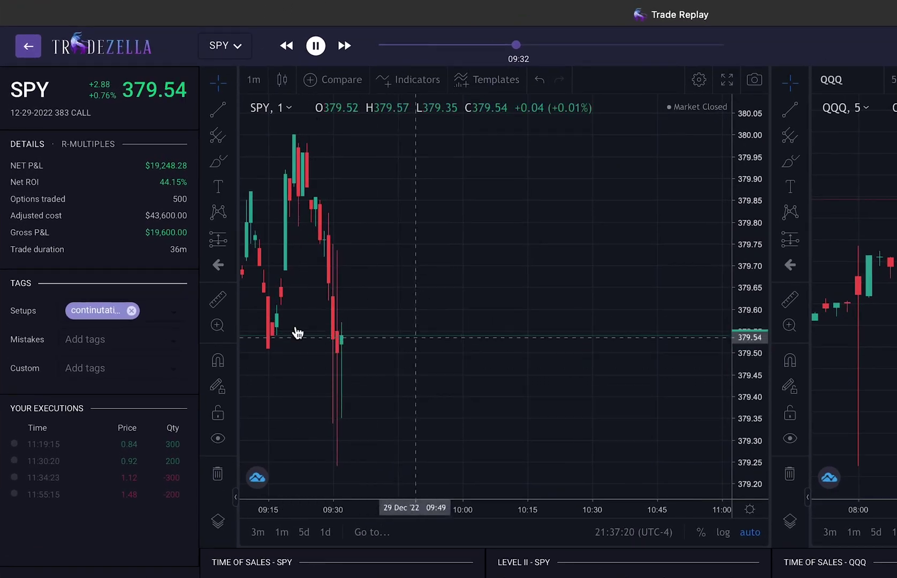
# - Jump to the 11:19:15 execution and pan and zoom the SPY chart back to about 10:00
pyautogui.click(53, 448)
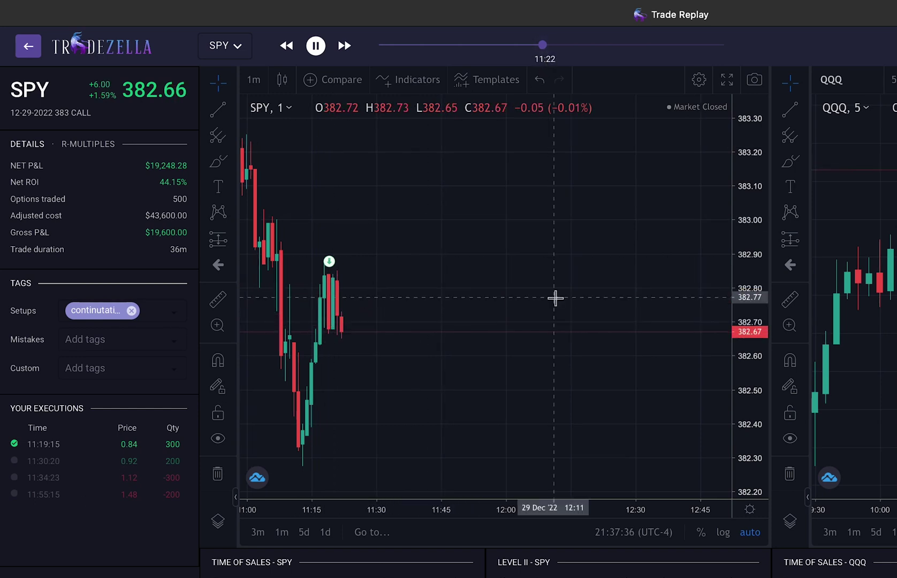
pyautogui.moveTo(343, 458); pyautogui.dragTo(494, 448)
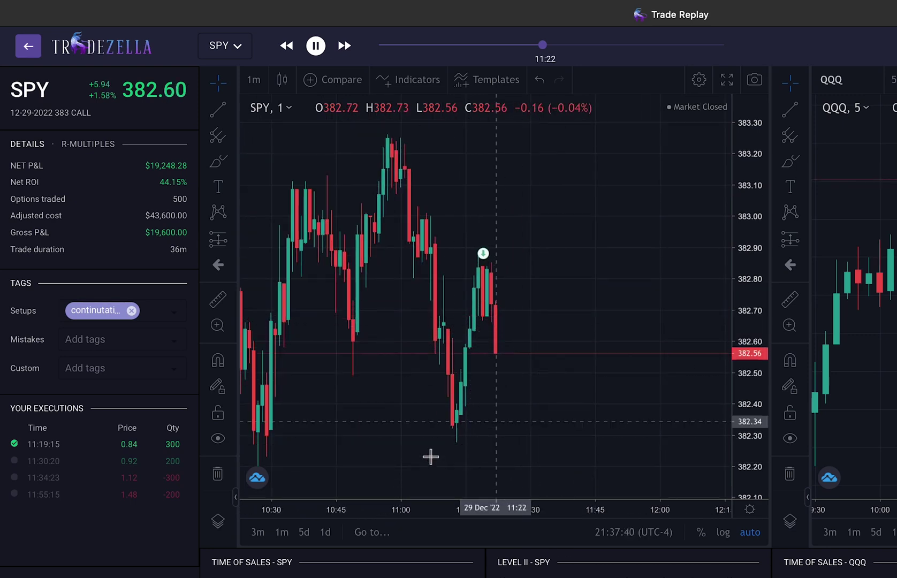
pyautogui.scroll(-3, 449, 498)
pyautogui.scroll(-3, 475, 497)
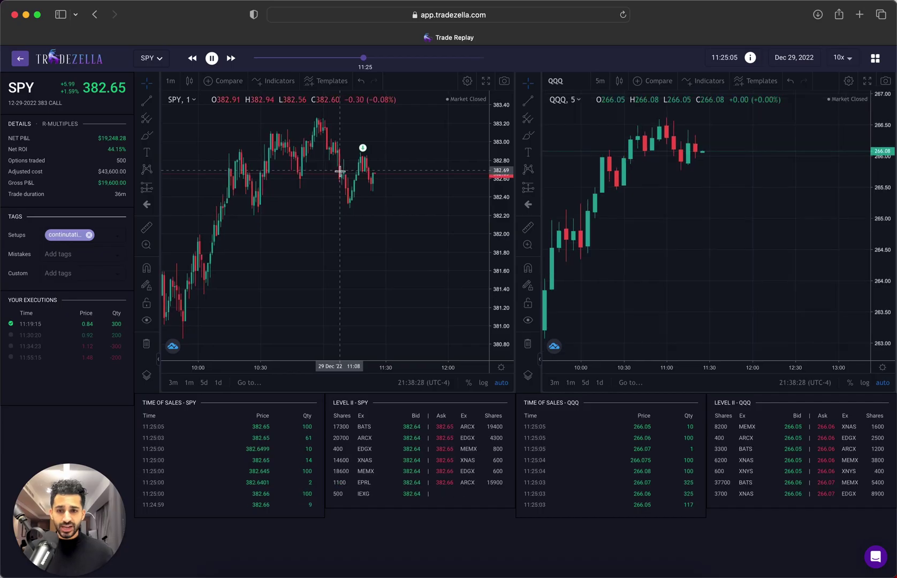
# - Run the replay at 20x speed to 11:37, then bring up the Recent trades list
pyautogui.click(842, 57)
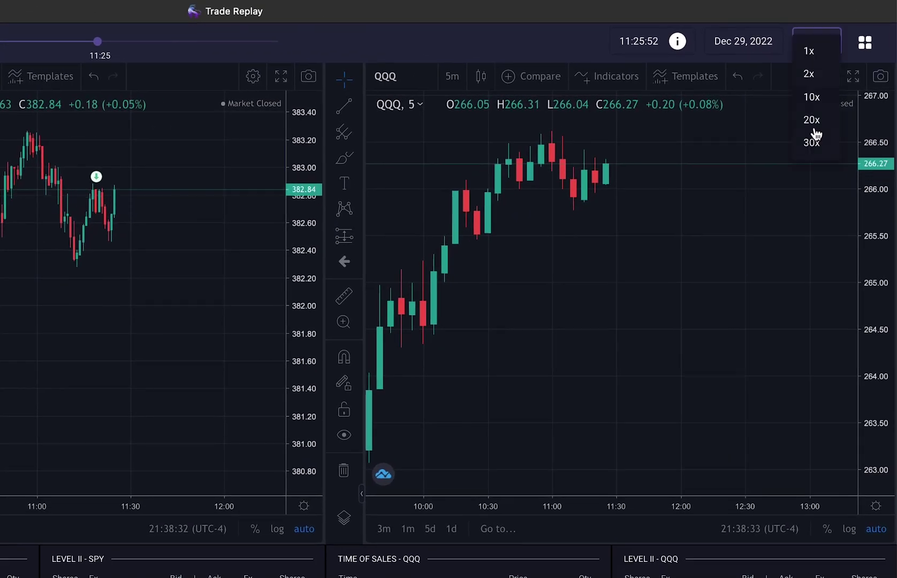
pyautogui.click(815, 122)
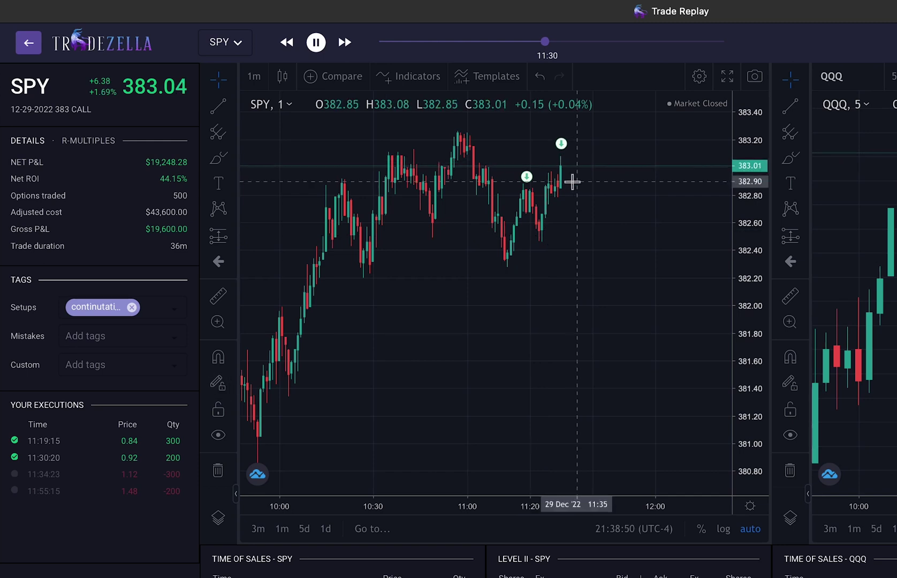
pyautogui.click(841, 57)
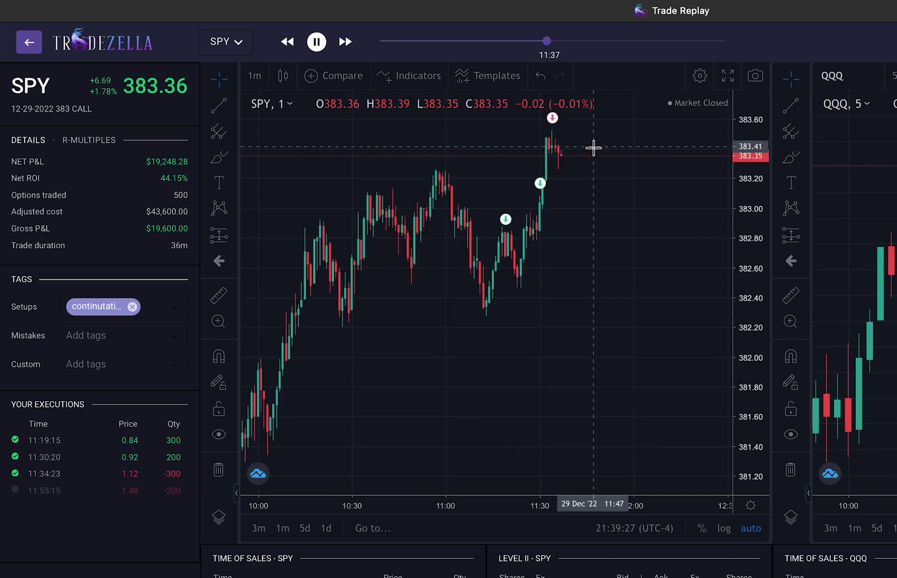
pyautogui.click(236, 43)
# - Load more trades and replay the 11/22/2022 SPY 396 put trade
pyautogui.scroll(-10, 251, 497)
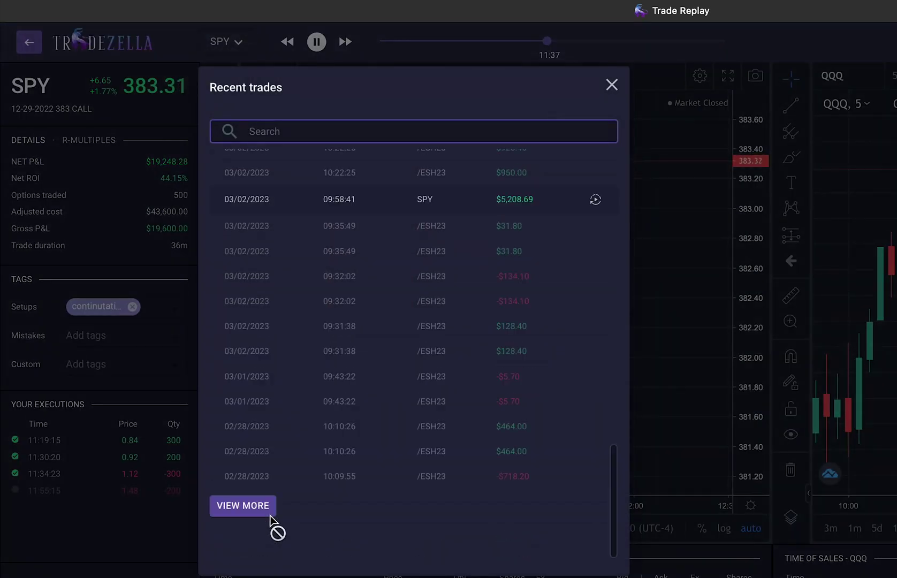
pyautogui.click(252, 551)
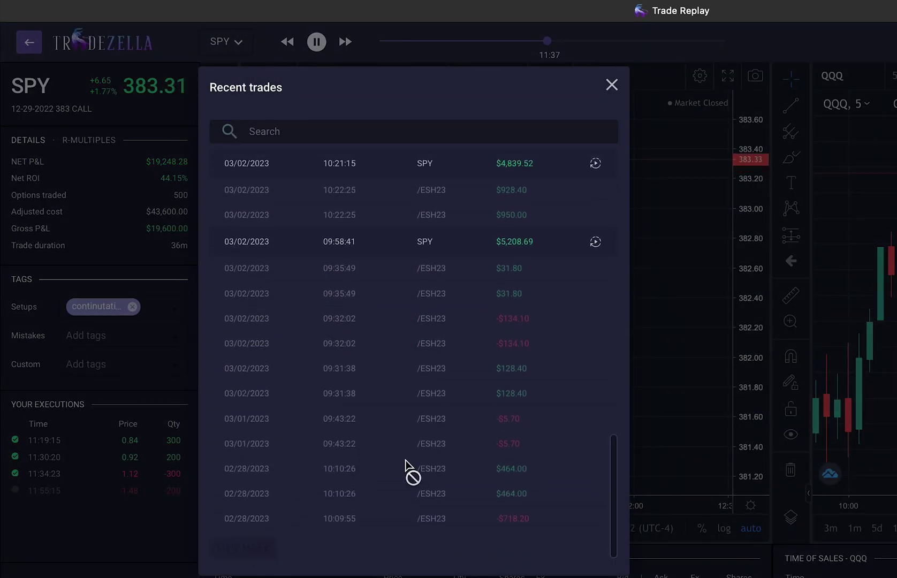
pyautogui.scroll(-10, 411, 474)
pyautogui.scroll(-3, 410, 474)
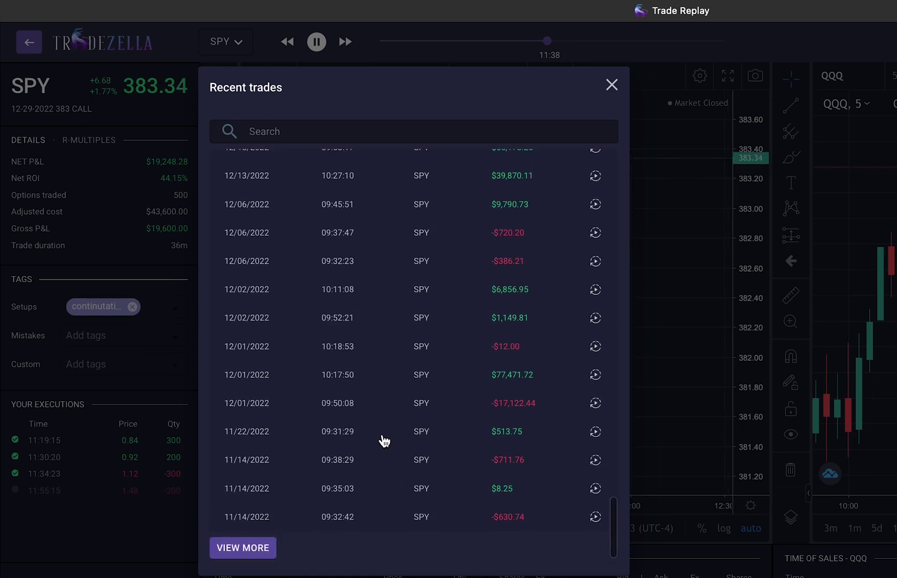
pyautogui.click(487, 441)
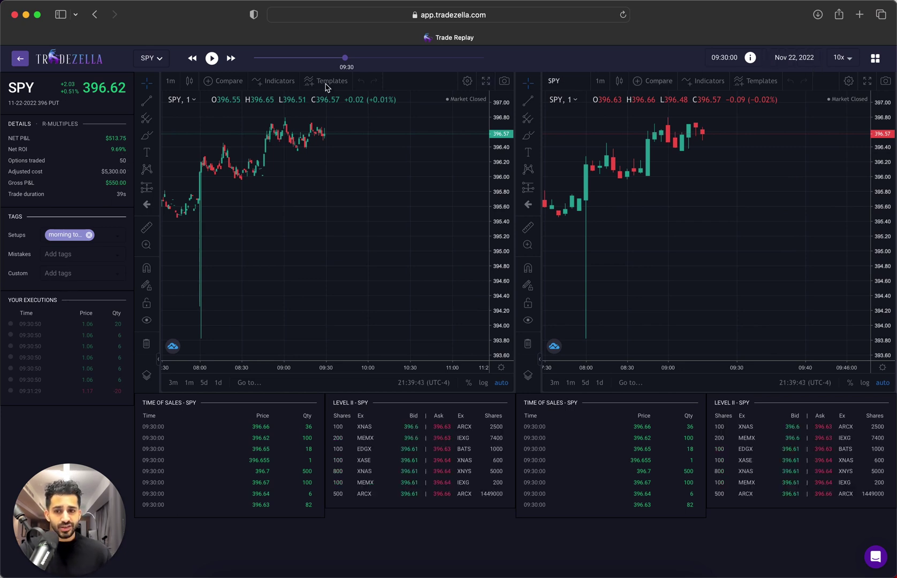
# - Play the Nov 22 replay, changing speed to 1x, then 2x, then 10x
pyautogui.click(212, 58)
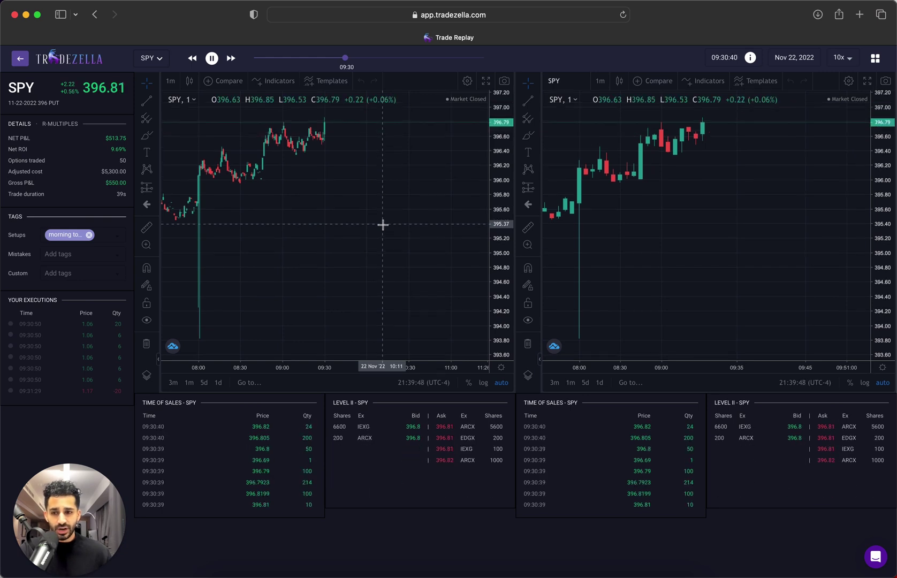
pyautogui.click(841, 57)
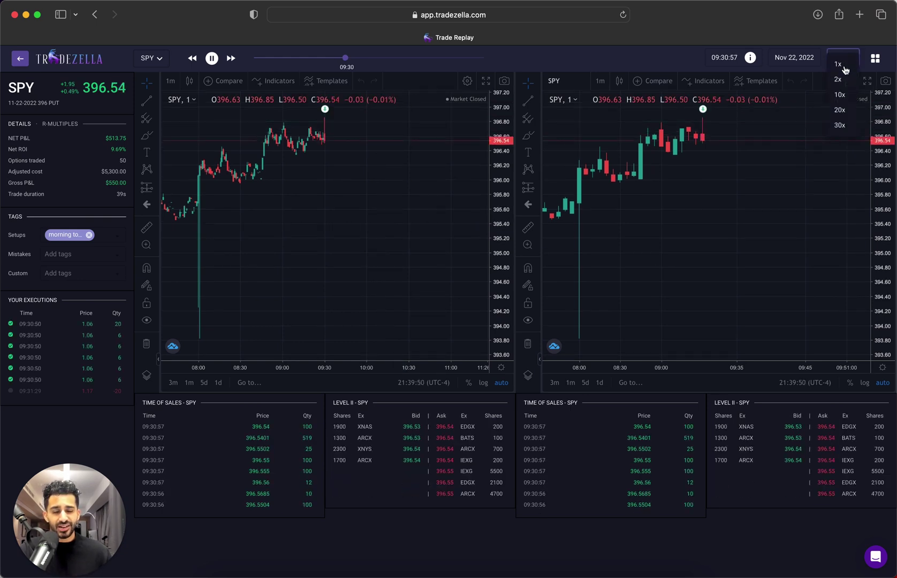
pyautogui.click(839, 66)
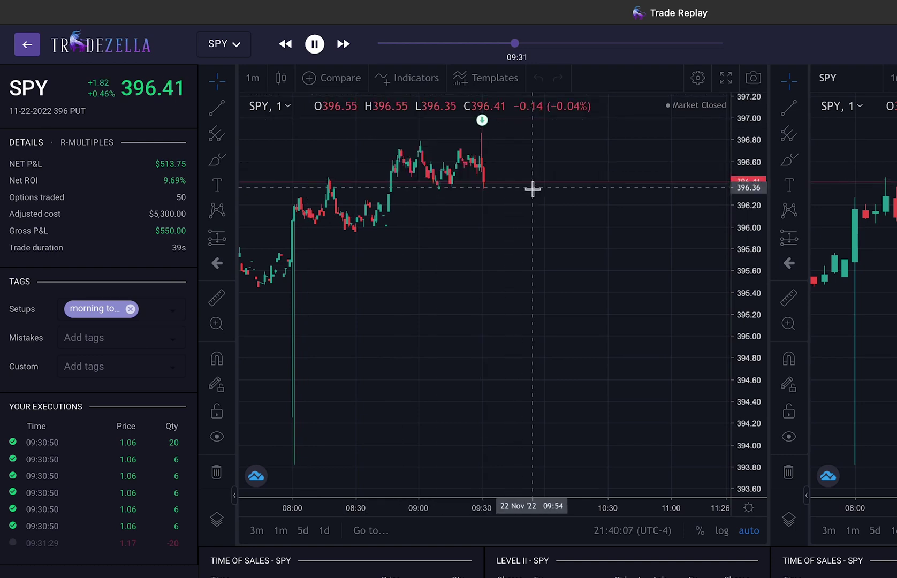
pyautogui.hscroll(10, 533, 188)
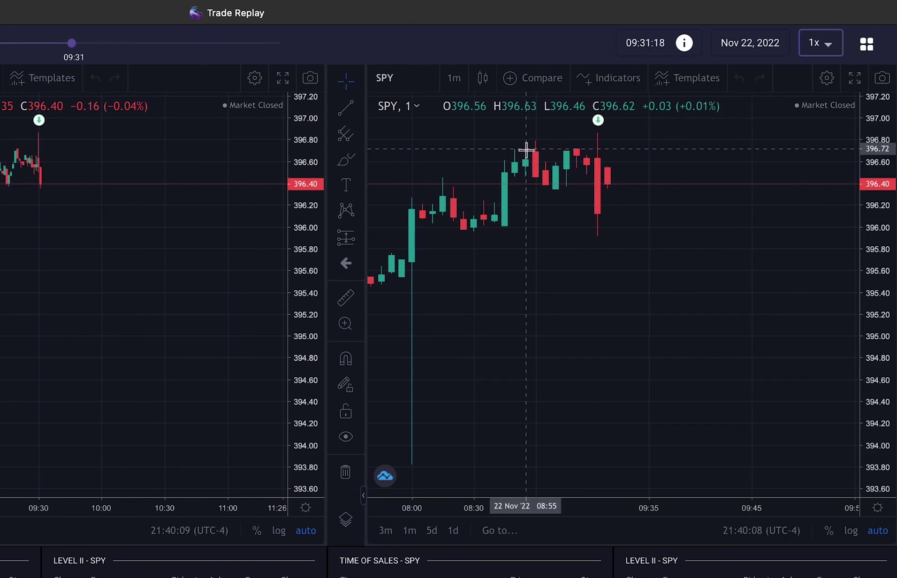
pyautogui.click(818, 43)
pyautogui.click(823, 78)
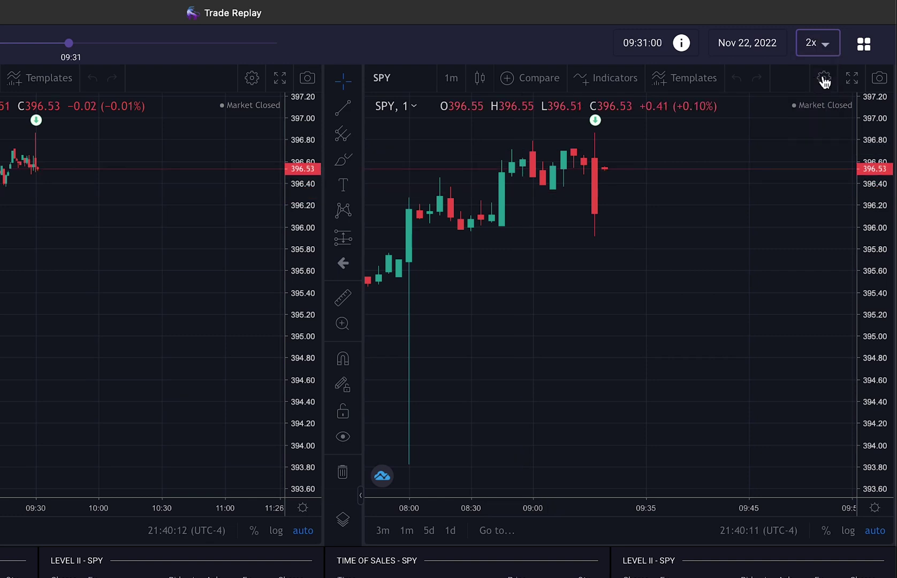
pyautogui.click(821, 55)
pyautogui.click(821, 96)
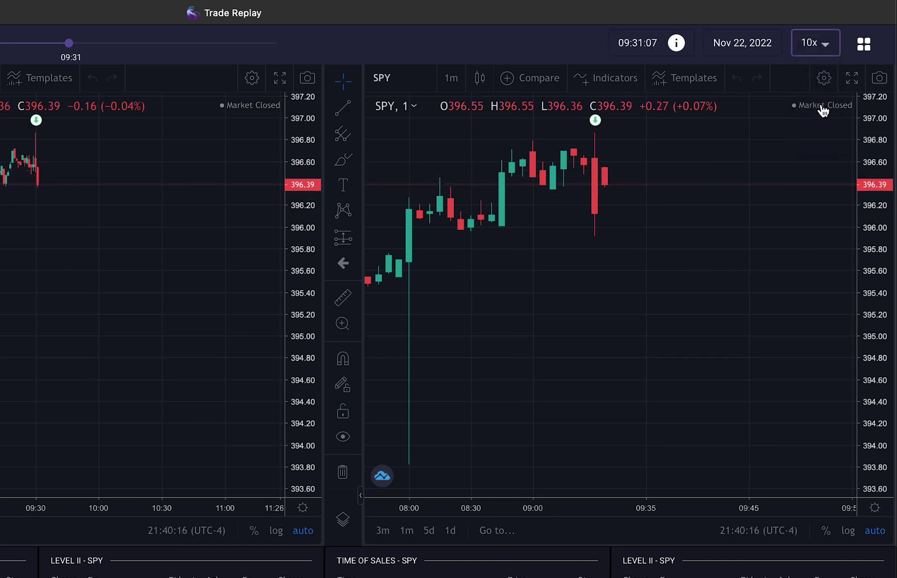
# - Jump the replay ahead to 10:43 and return to the trade's Tracking details page
pyautogui.hscroll(-5, 821, 110)
pyautogui.hscroll(-5, 512, 190)
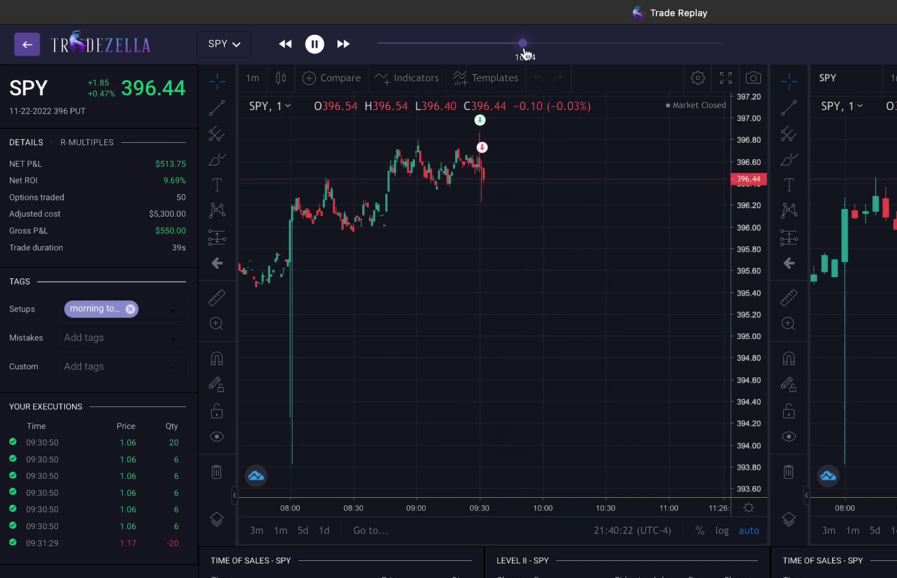
pyautogui.moveTo(523, 50); pyautogui.dragTo(533, 52)
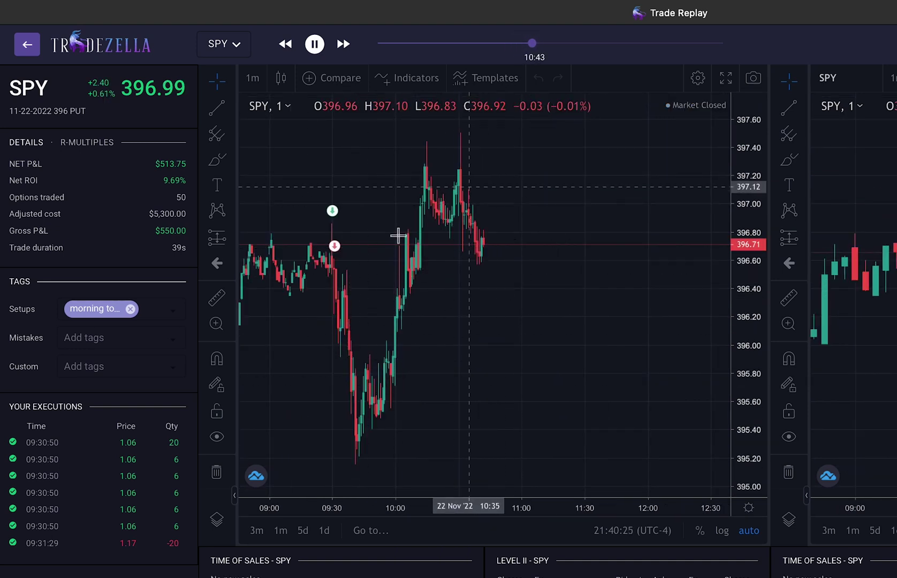
pyautogui.click(27, 46)
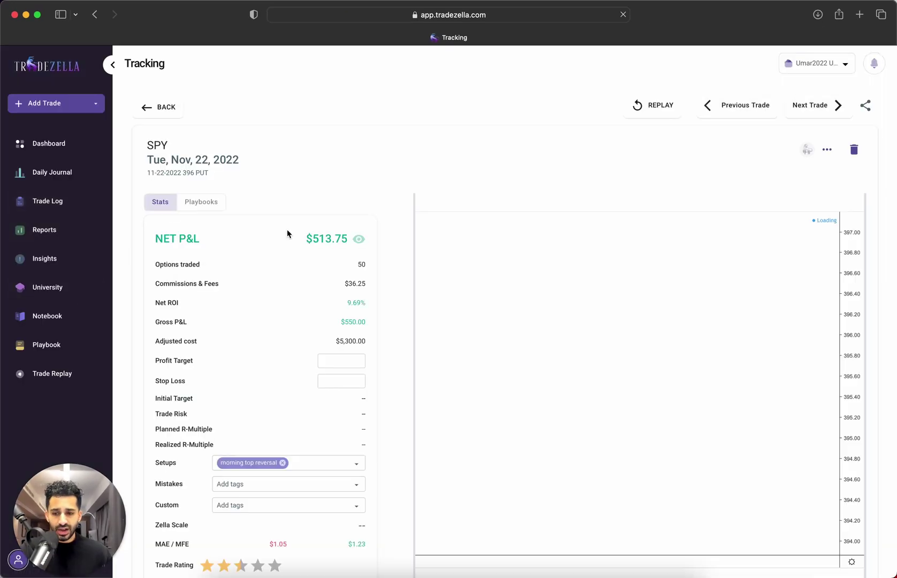
# - Open the 12/28/2022 SPY trade with $129.98 net P&L from the Trade Log
pyautogui.click(47, 201)
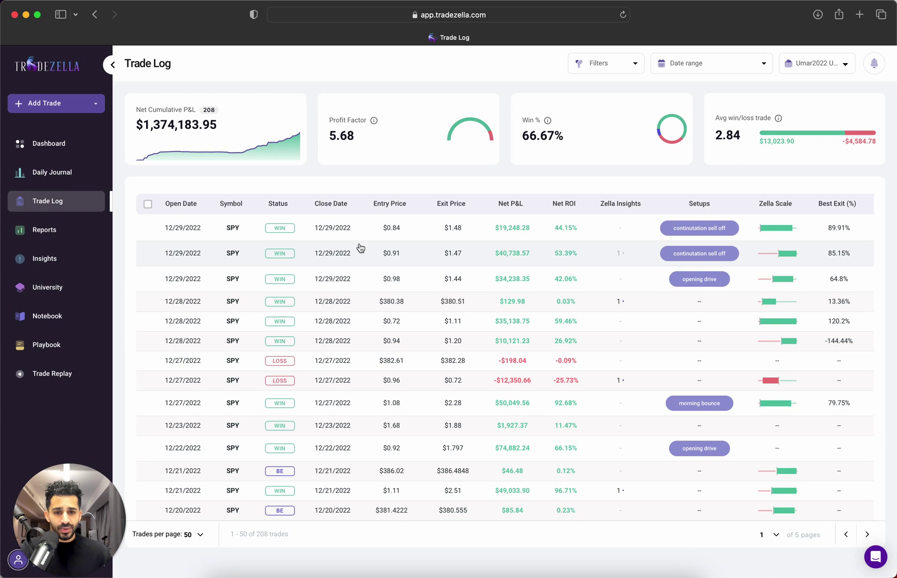
pyautogui.click(368, 307)
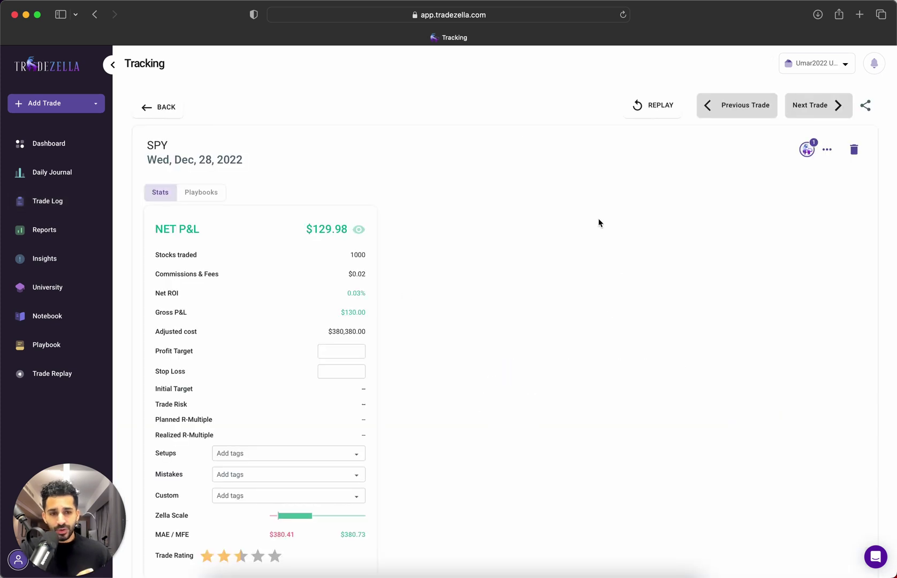